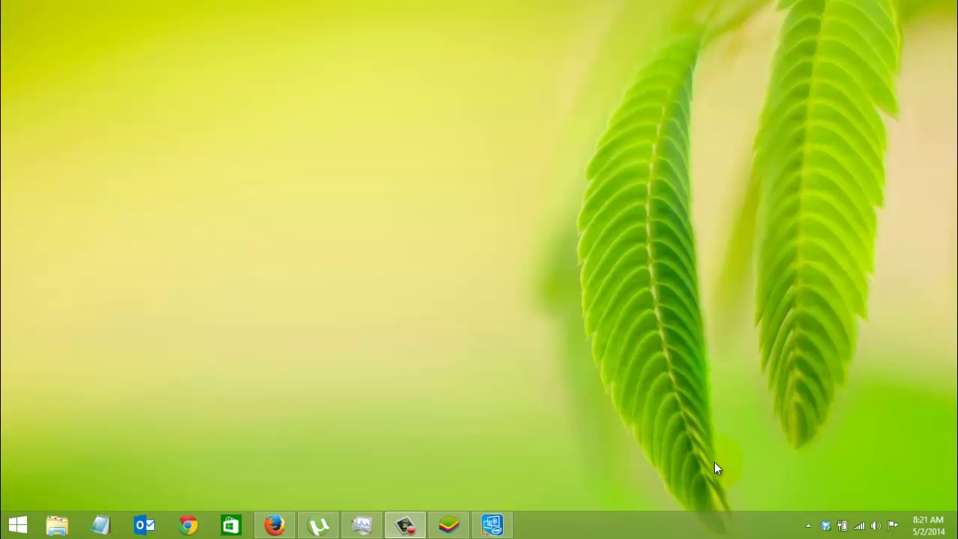
# Restore Firefox from the taskbar, showing the Google results for 'bluestacks'.
pyautogui.moveTo(450, 529)
pyautogui.click(276, 524)
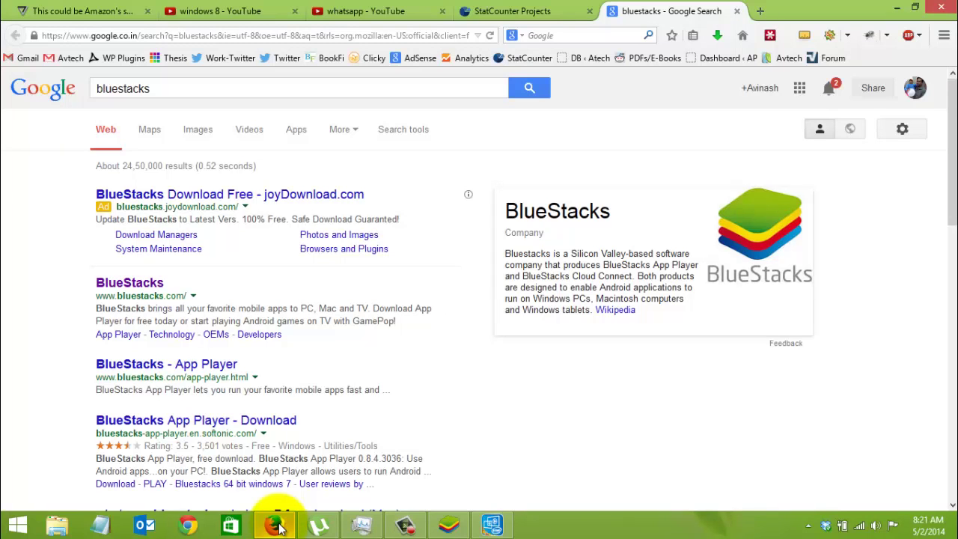
pyautogui.click(494, 525)
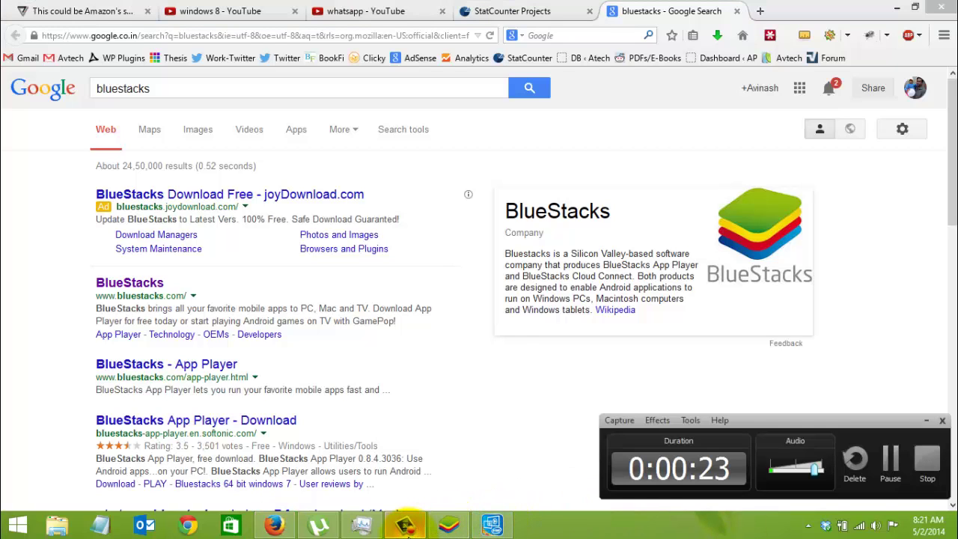
pyautogui.click(513, 440)
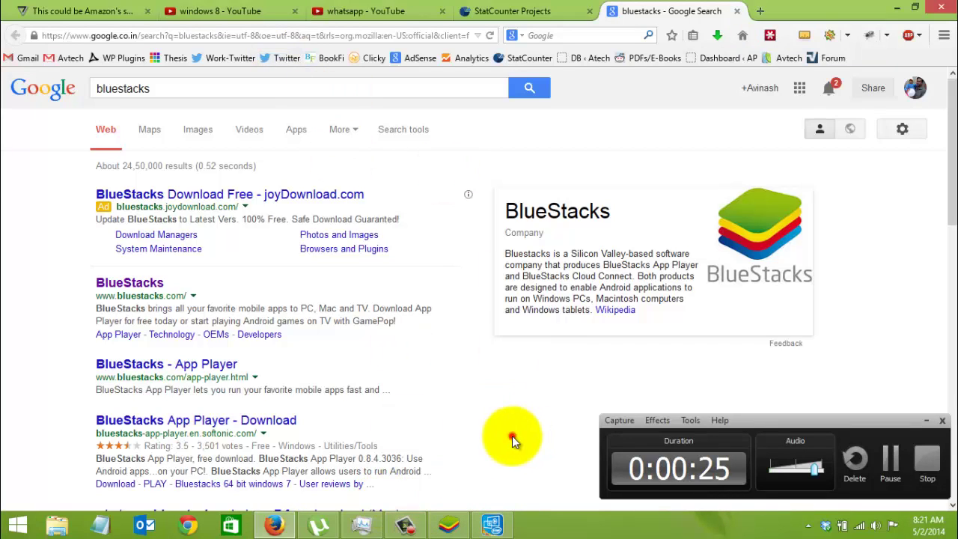
pyautogui.click(926, 420)
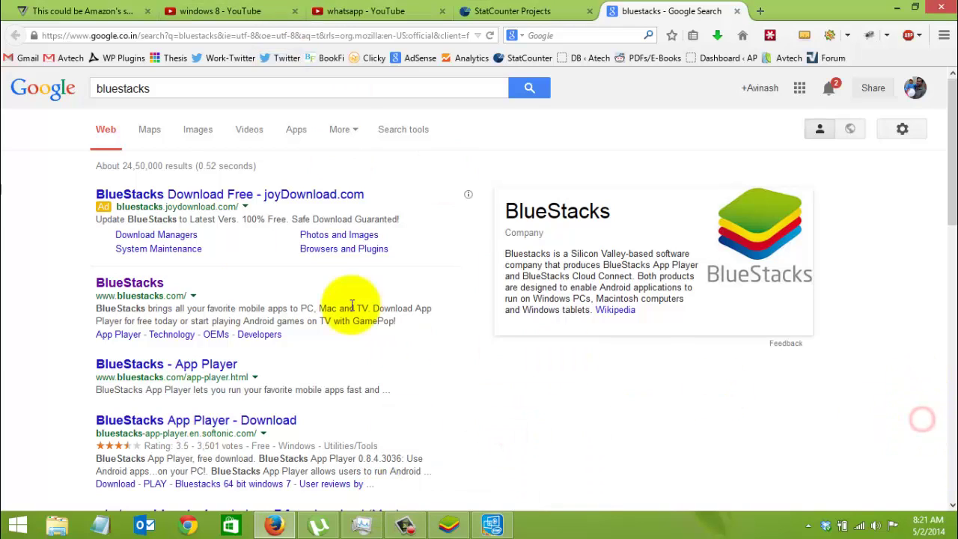
pyautogui.click(184, 88)
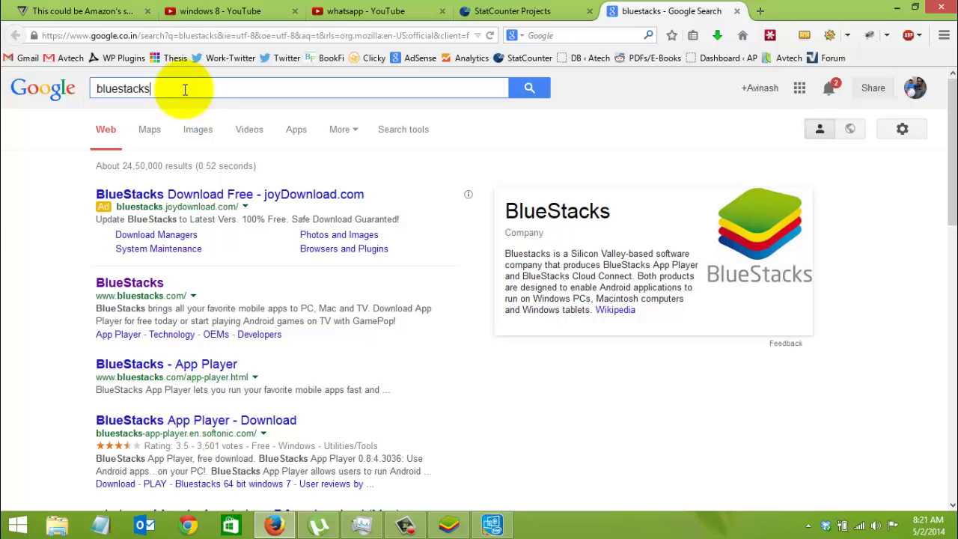
pyautogui.click(67, 93)
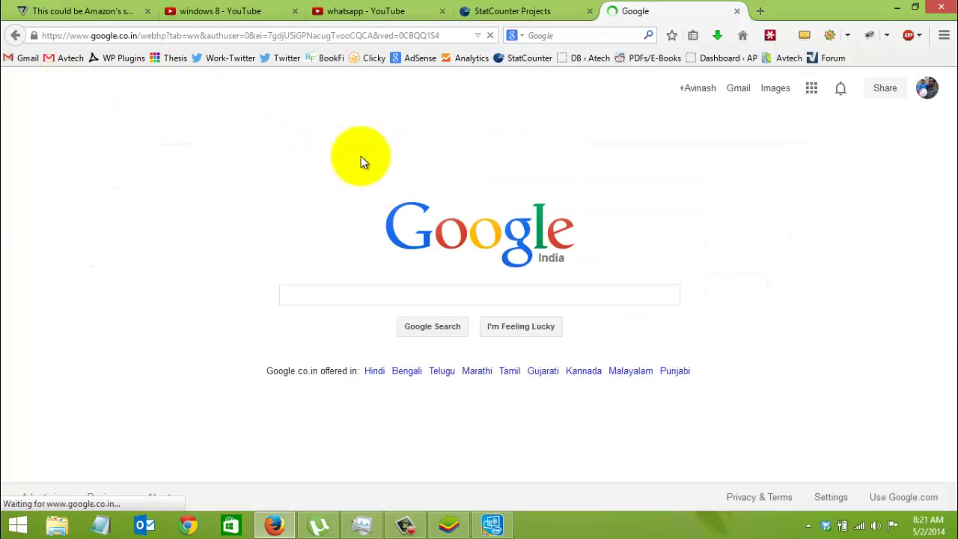
pyautogui.click(367, 294)
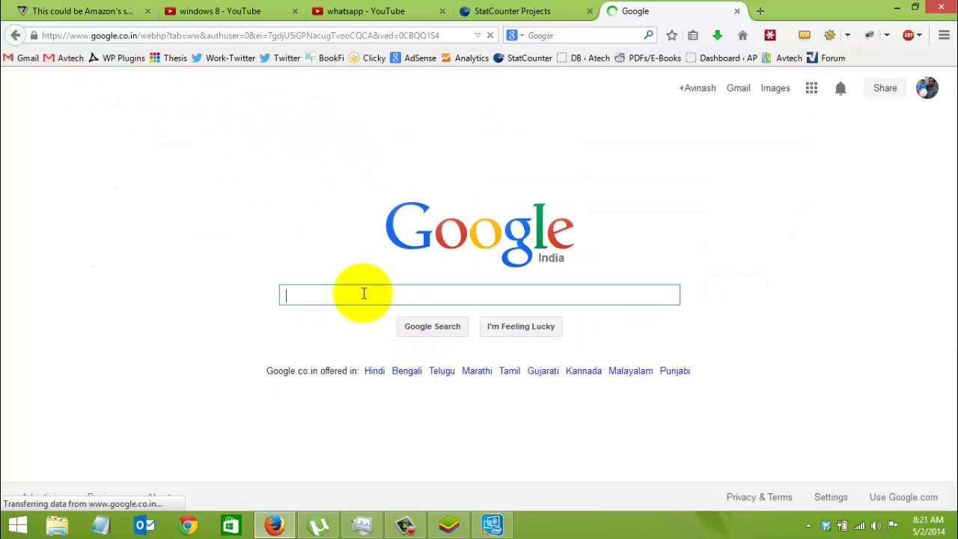
pyautogui.write('blue')
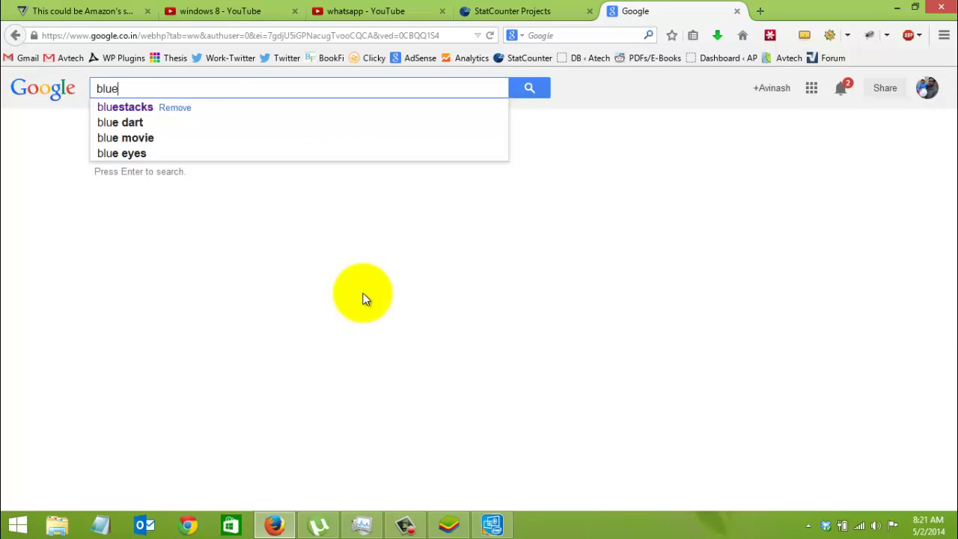
pyautogui.write('stac')
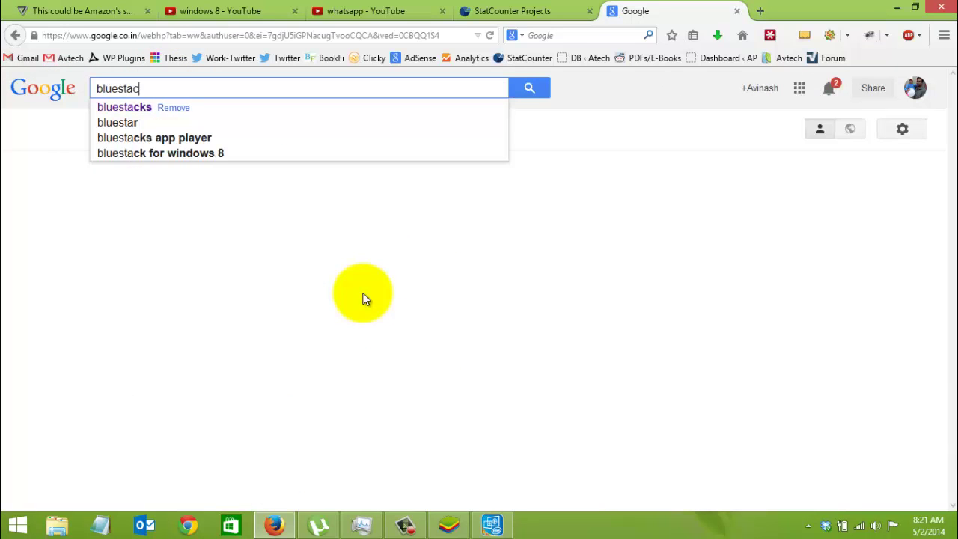
pyautogui.write('ks')
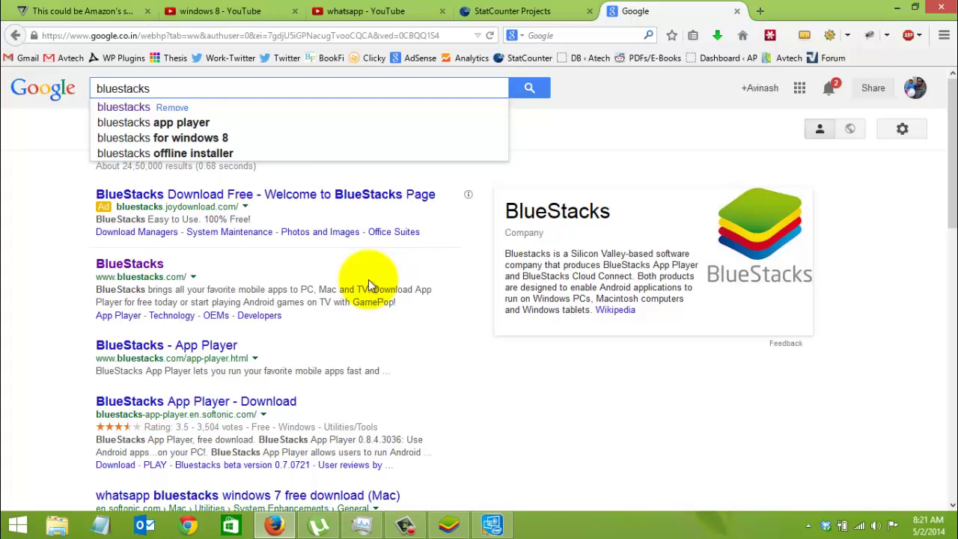
pyautogui.press('Return')
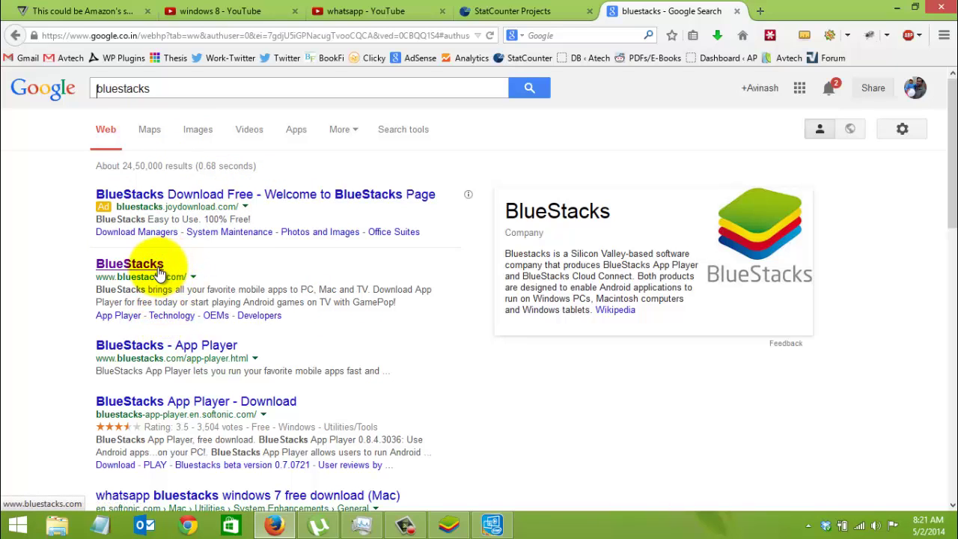
pyautogui.moveTo(160, 273)
pyautogui.mouseDown()
pyautogui.moveTo(176, 271)
pyautogui.moveTo(150, 267)
pyautogui.mouseUp()
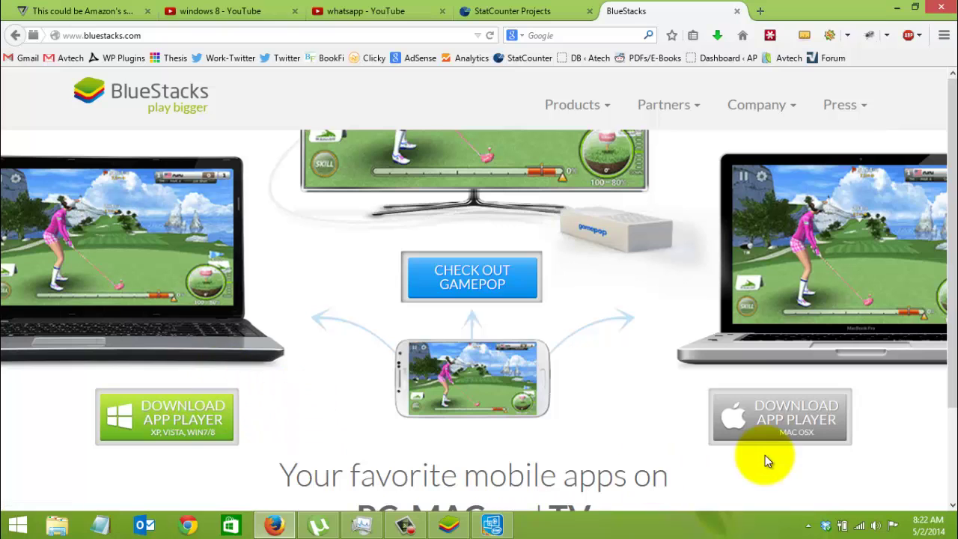
pyautogui.scroll(-3, 618, 449)
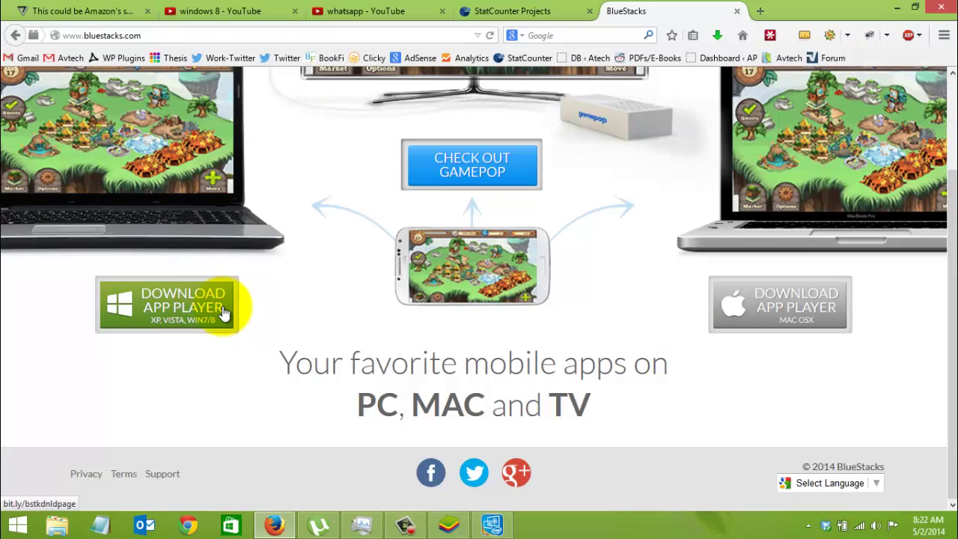
# Download App Player for XP, Vista, Win7/8, decline the IDM prompts, and minimize Firefox.
pyautogui.click(199, 313)
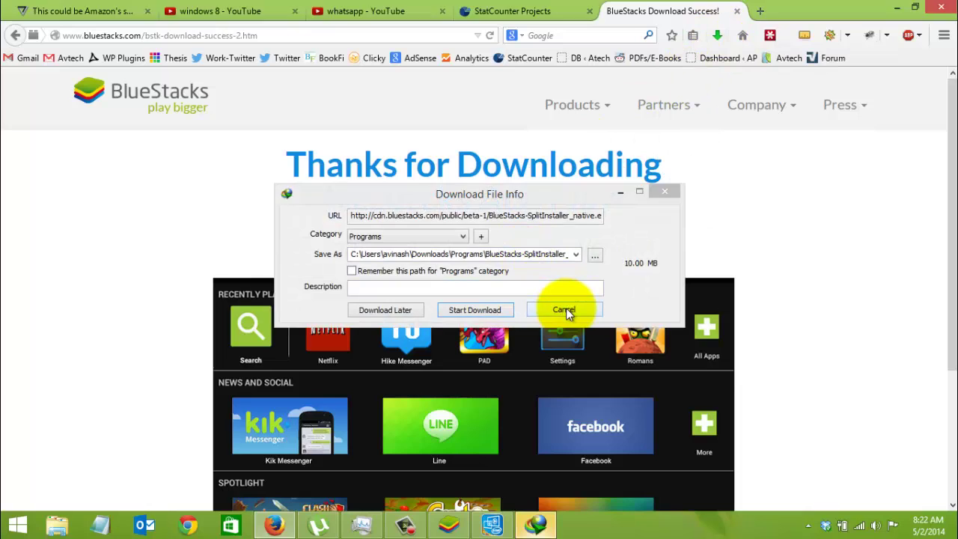
pyautogui.click(566, 308)
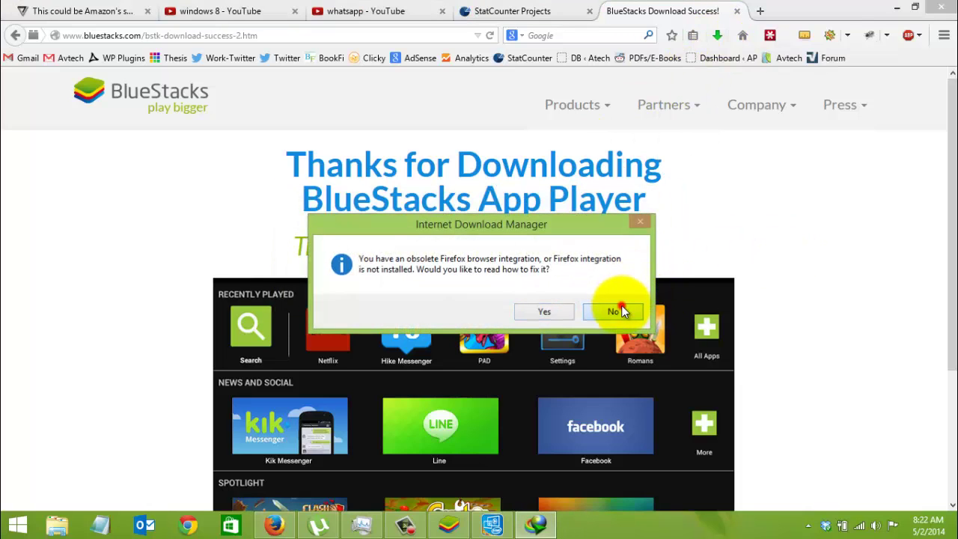
pyautogui.click(621, 307)
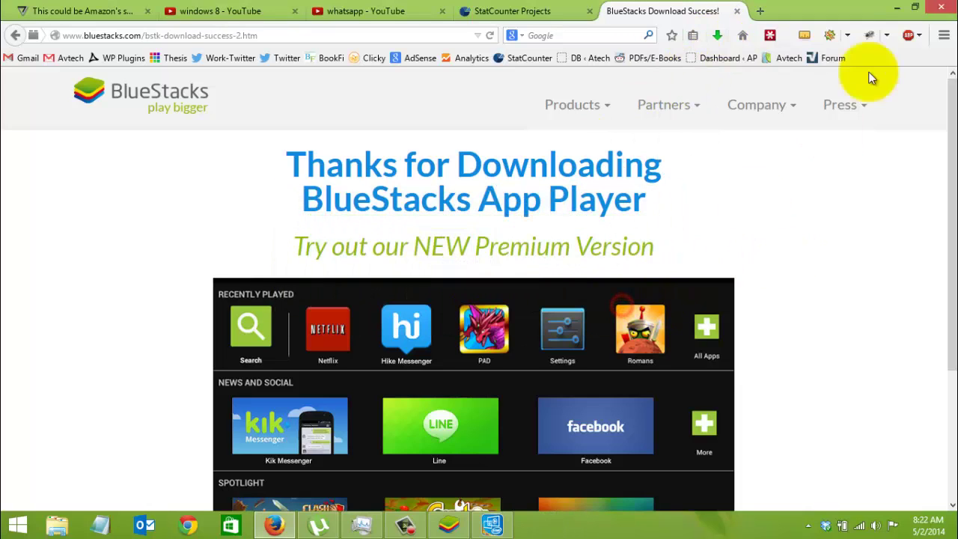
pyautogui.click(896, 8)
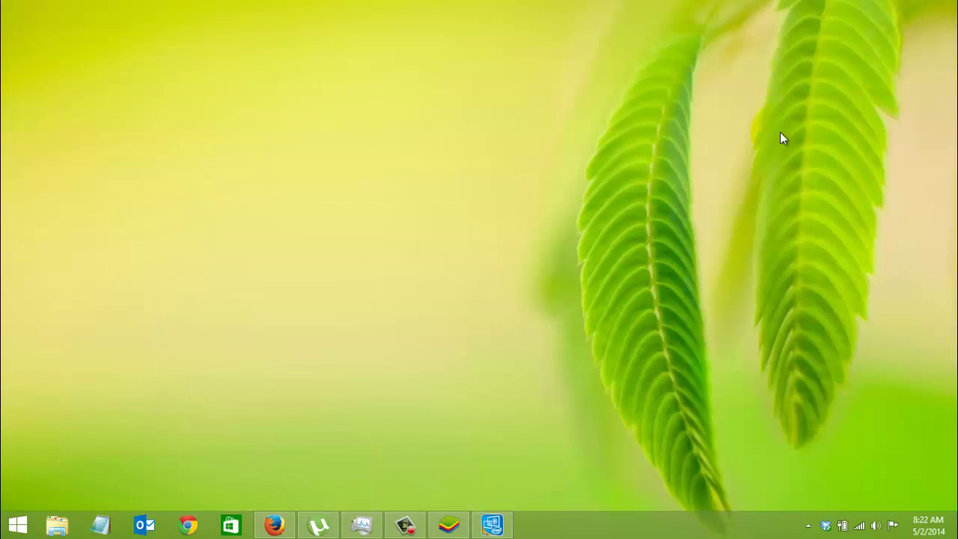
pyautogui.click(447, 529)
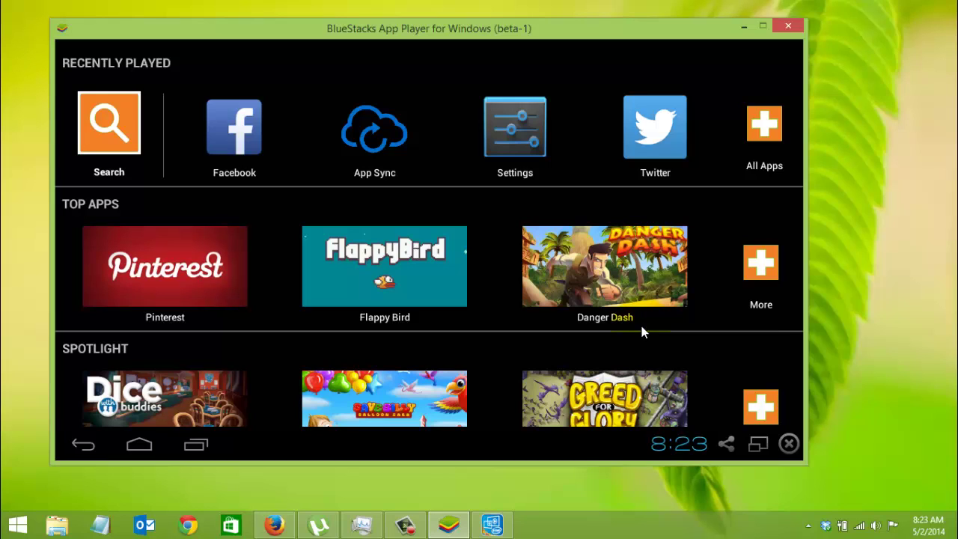
pyautogui.click(499, 143)
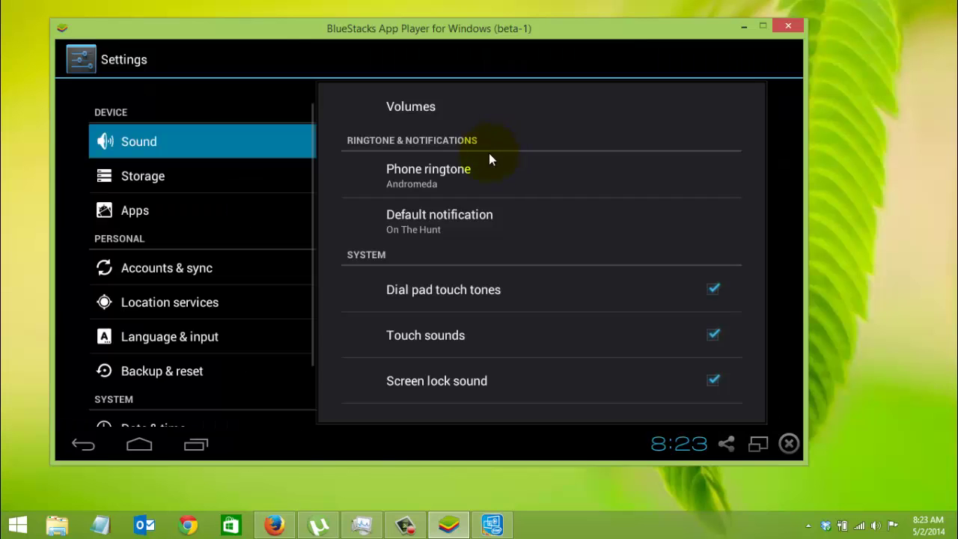
pyautogui.scroll(-2, 200, 340)
pyautogui.scroll(-1, 201, 342)
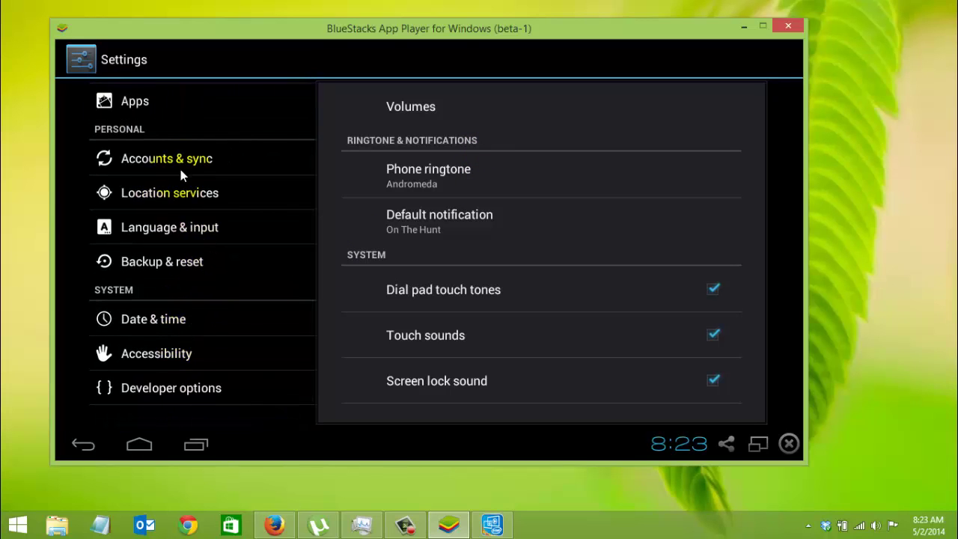
pyautogui.click(179, 166)
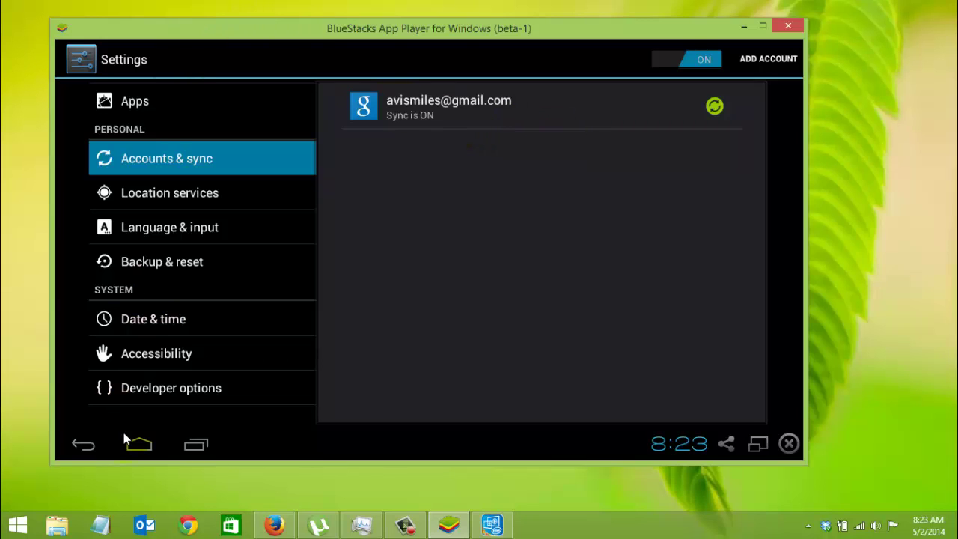
pyautogui.click(142, 446)
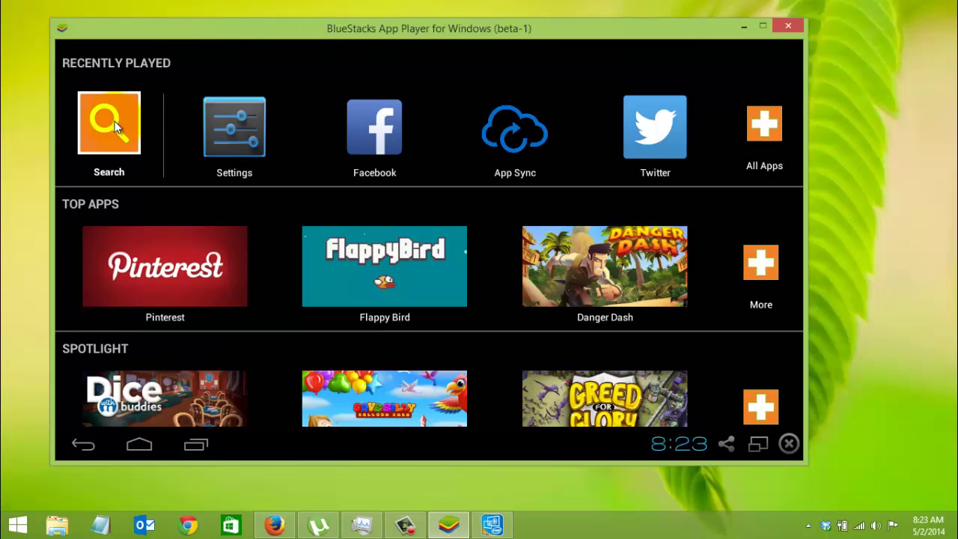
# Search the Play Store for 'whatsapp'.
pyautogui.click(114, 120)
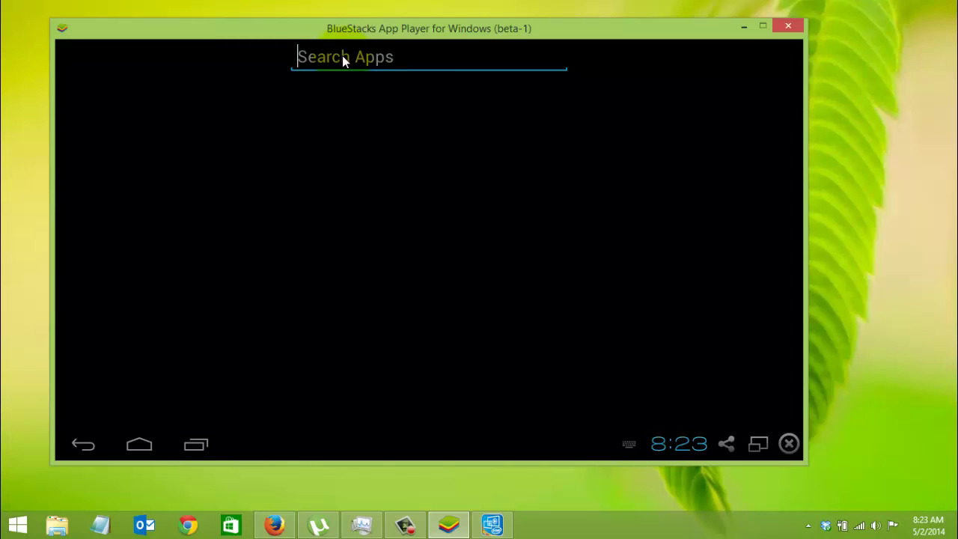
pyautogui.write('wha')
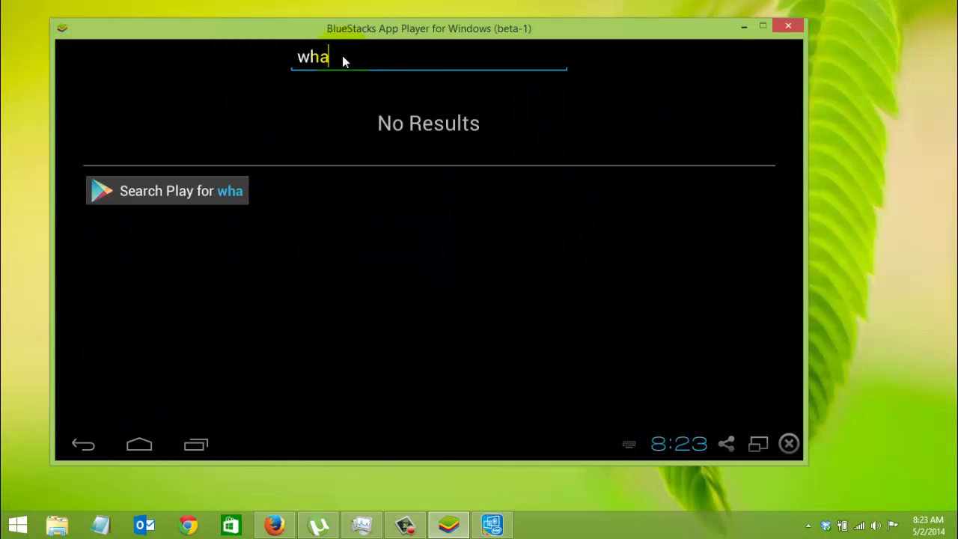
pyautogui.write('tsapp')
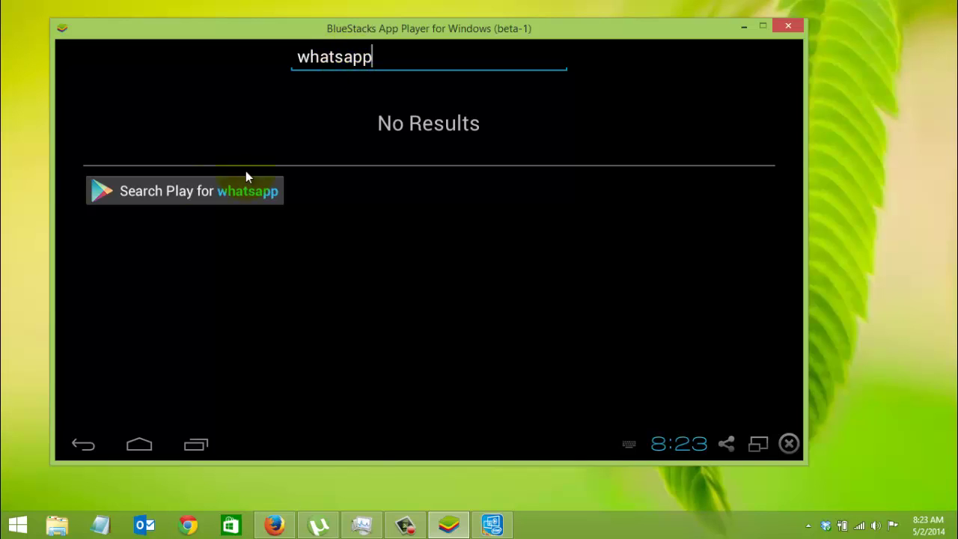
pyautogui.click(208, 190)
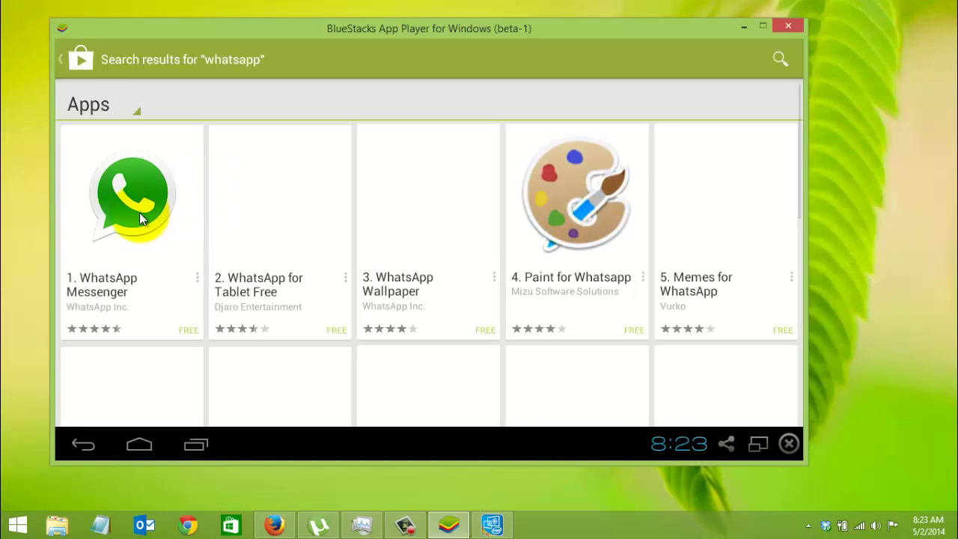
# Install WhatsApp Messenger, accepting its requested app permissions.
pyautogui.click(113, 206)
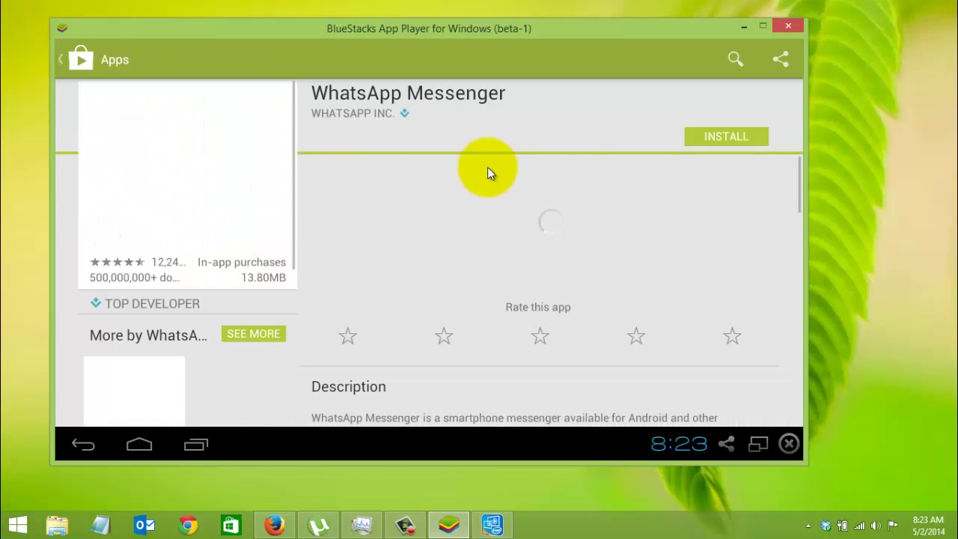
pyautogui.click(722, 136)
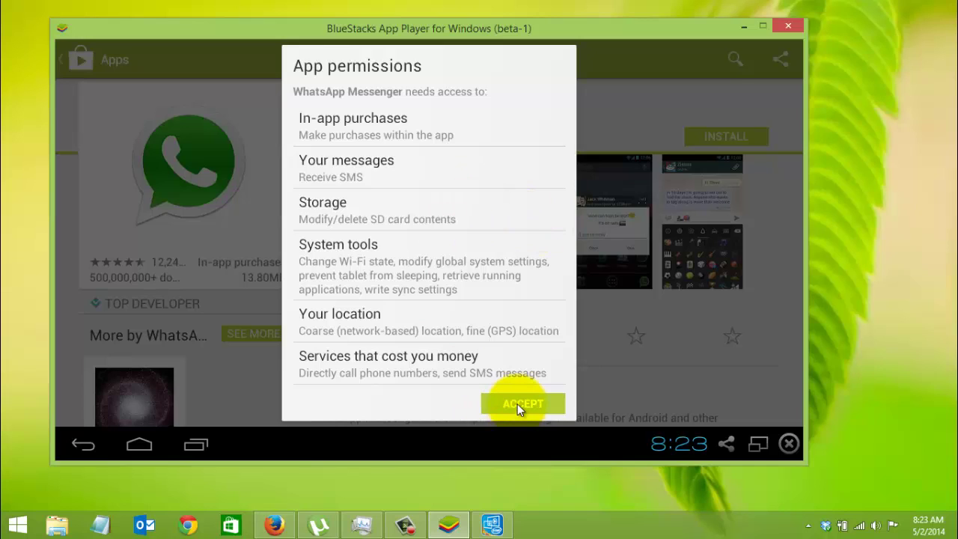
pyautogui.click(517, 404)
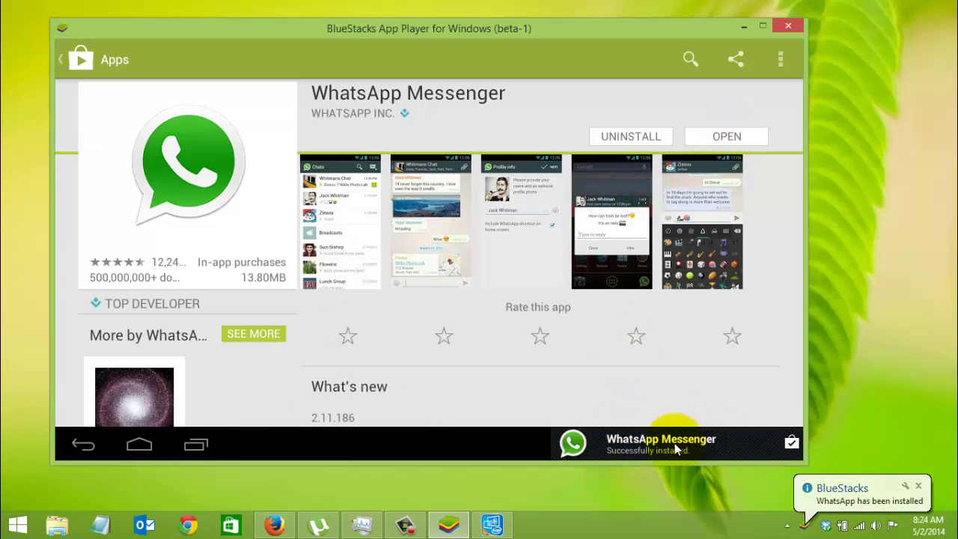
# Launch WhatsApp, agree to its terms, and select the phone number field for United States (+1).
pyautogui.click(730, 139)
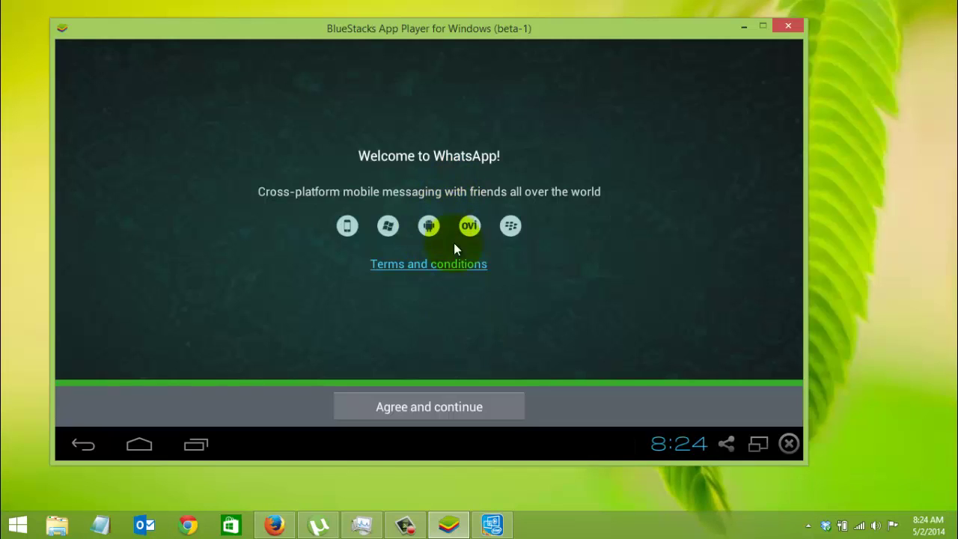
pyautogui.click(146, 447)
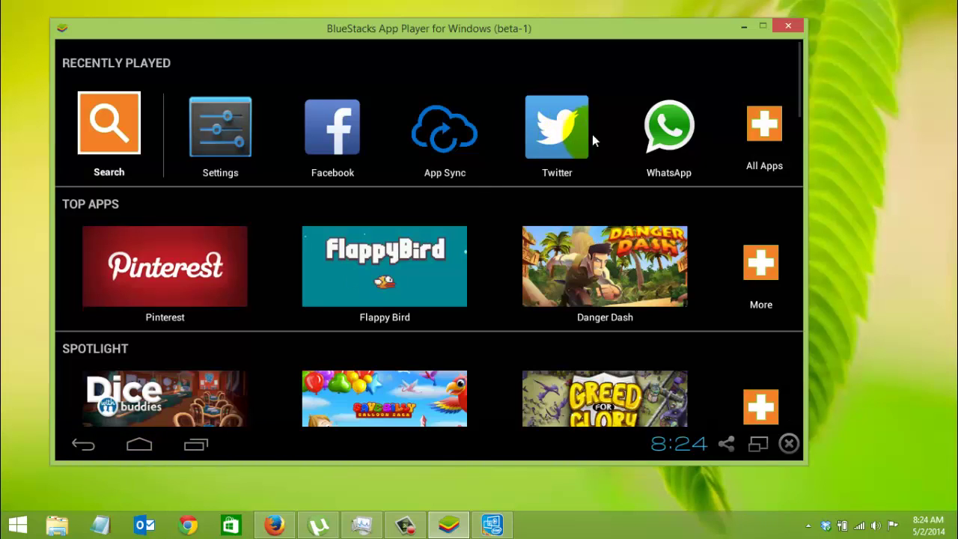
pyautogui.click(666, 140)
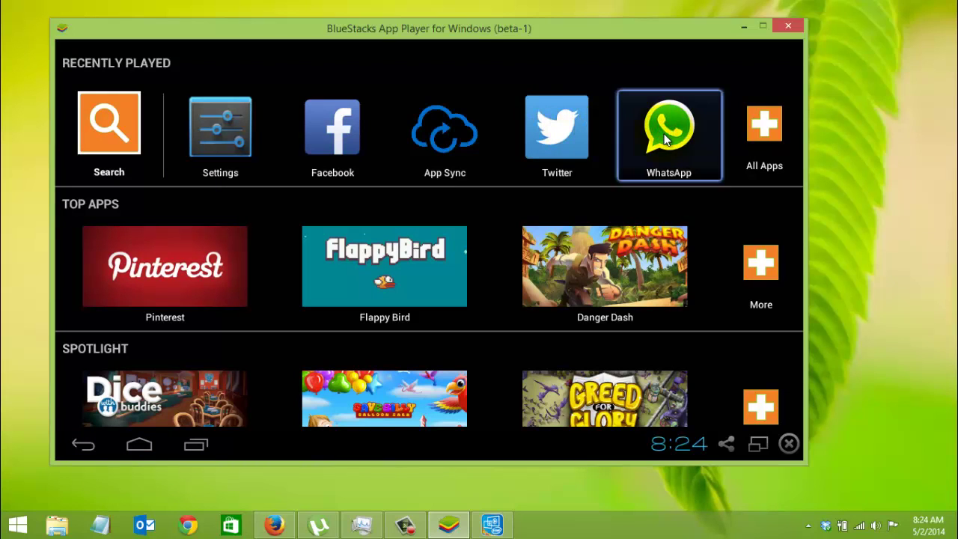
pyautogui.click(665, 140)
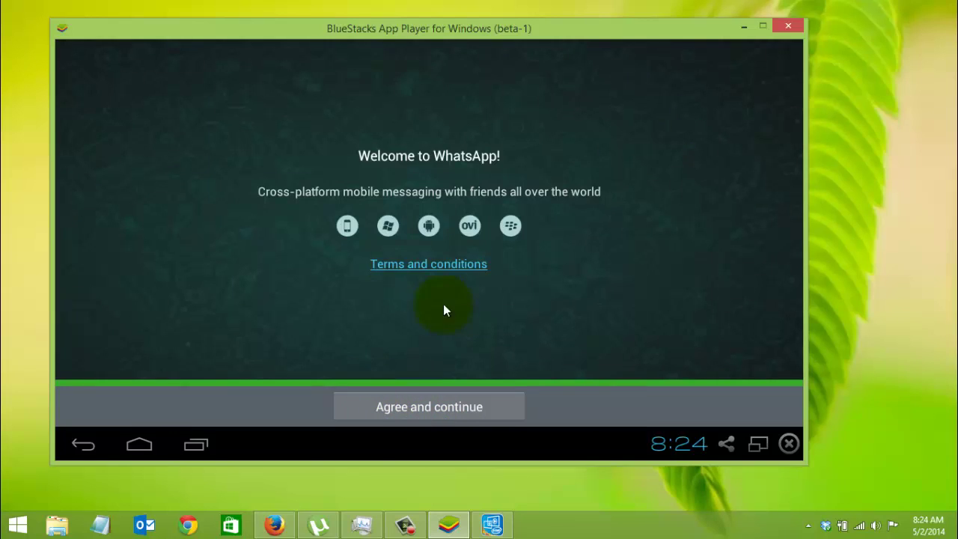
pyautogui.click(404, 410)
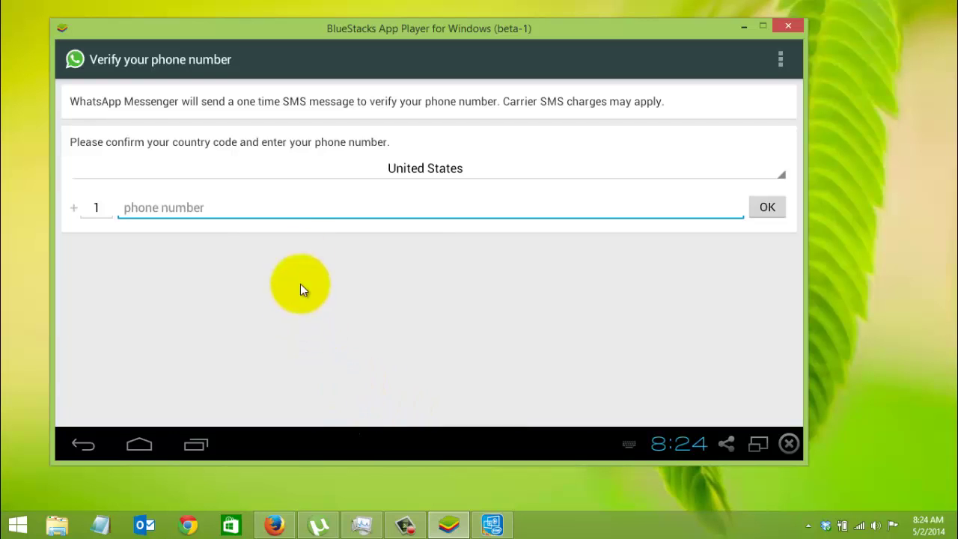
pyautogui.click(192, 207)
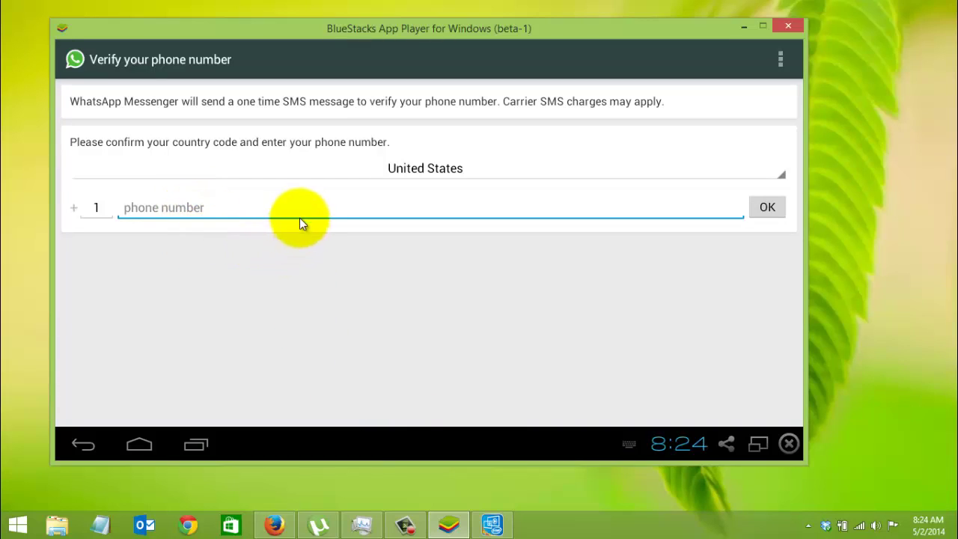